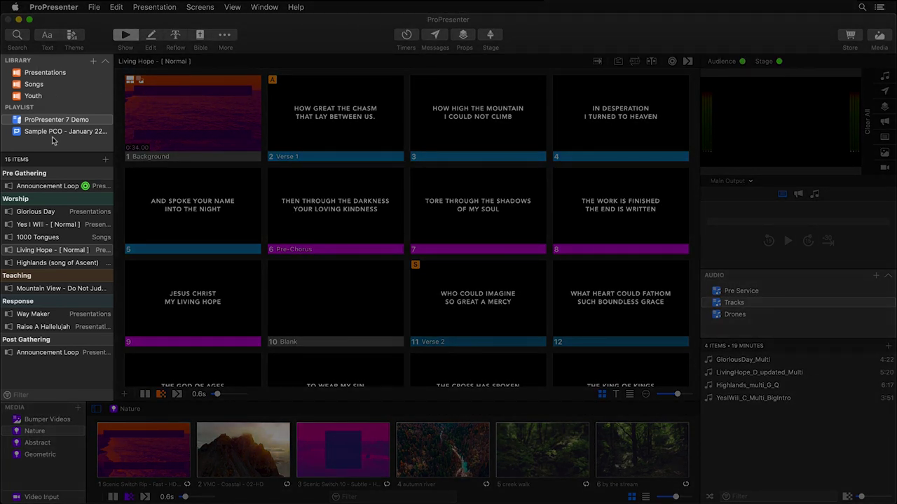
Browse the Presentations library, return to the ProPresenter 7 Demo playlist, and toggle the library list
{"action": "left_click", "coordinate": [53, 74]}
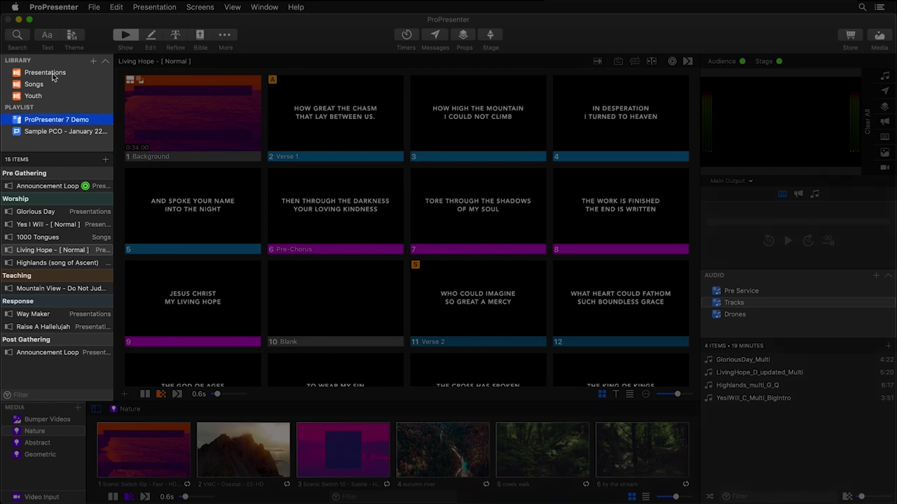
{"action": "left_click", "coordinate": [51, 121]}
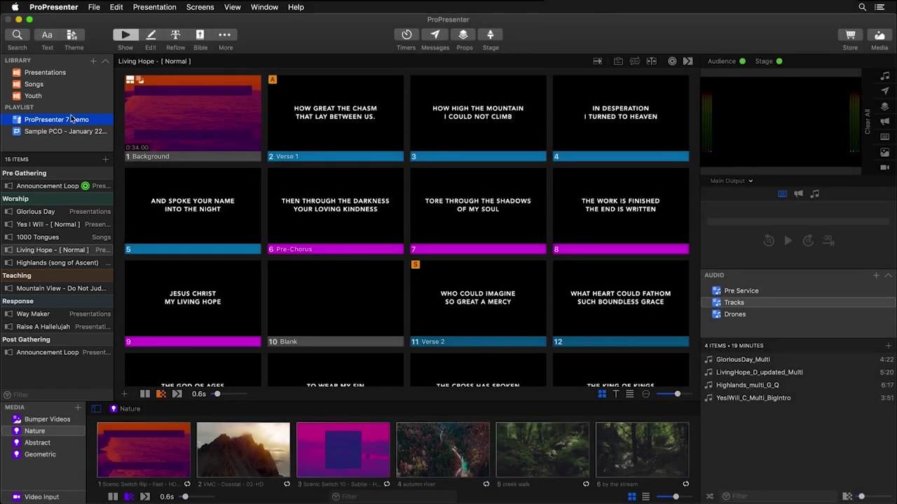
{"action": "left_click", "coordinate": [94, 63]}
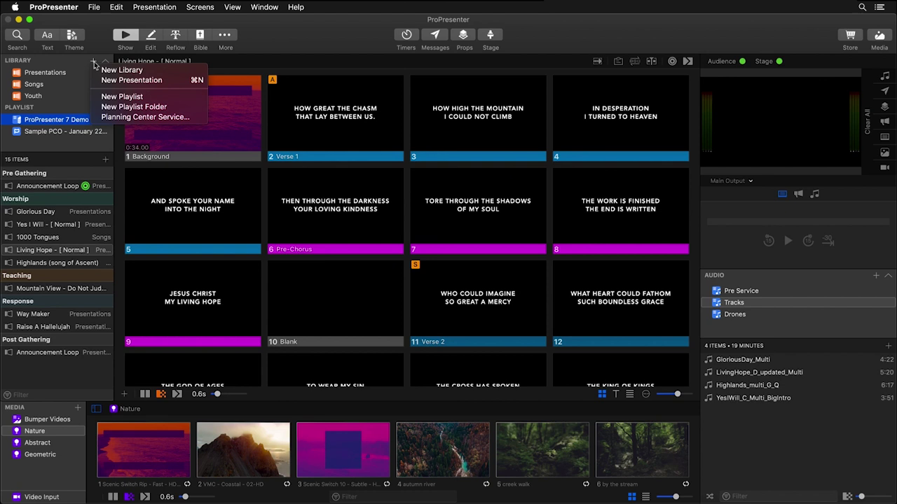
{"action": "left_click", "coordinate": [97, 63]}
{"action": "left_click", "coordinate": [107, 63]}
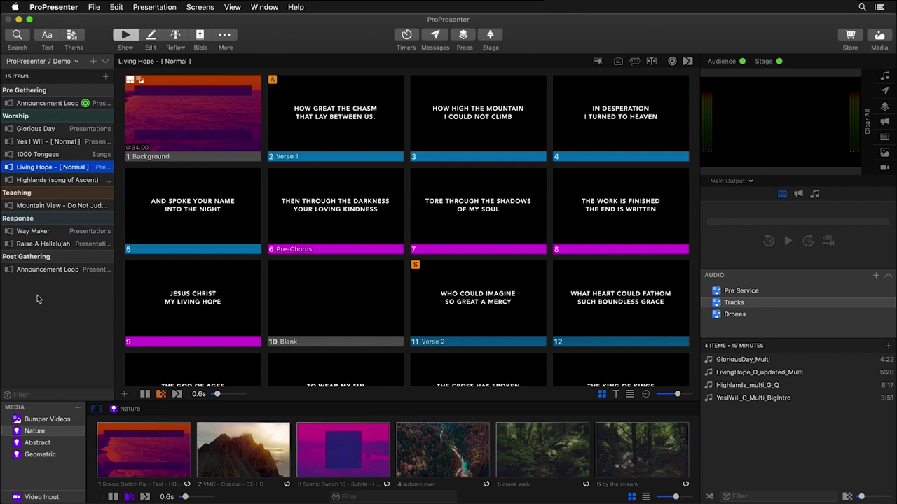
{"action": "left_click", "coordinate": [48, 63]}
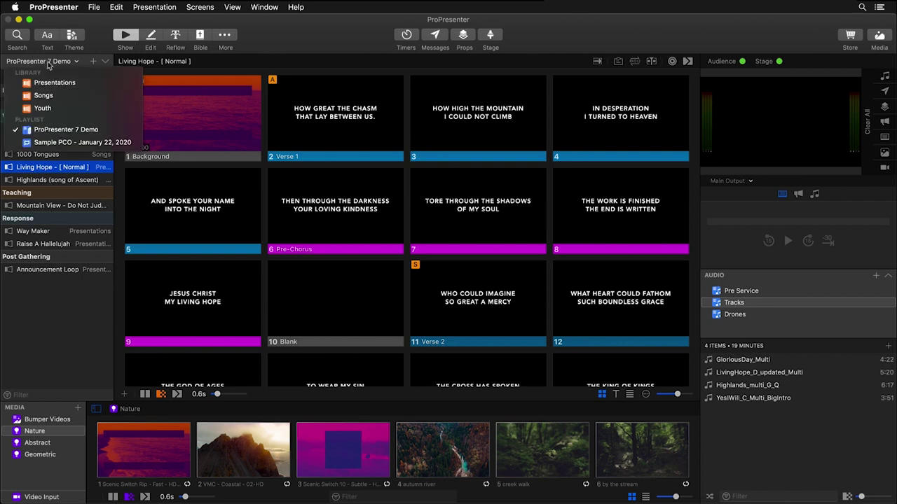
{"action": "left_click", "coordinate": [56, 63]}
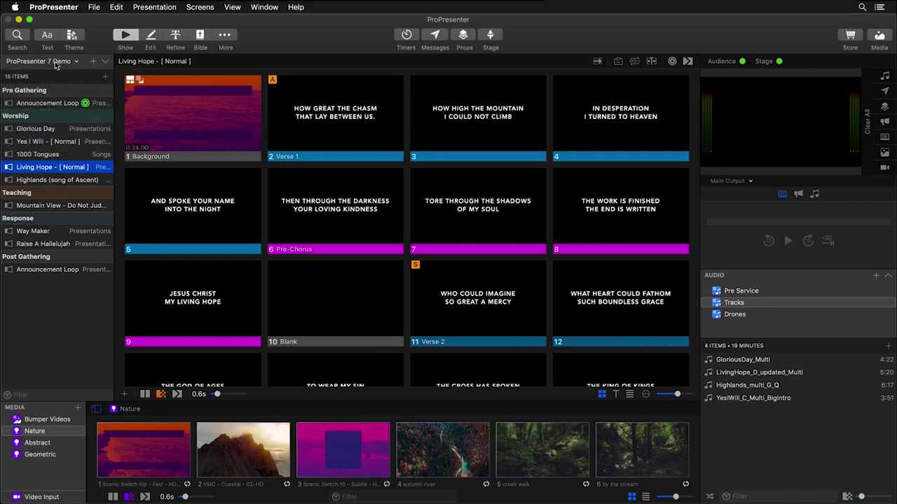
{"action": "left_click", "coordinate": [106, 63]}
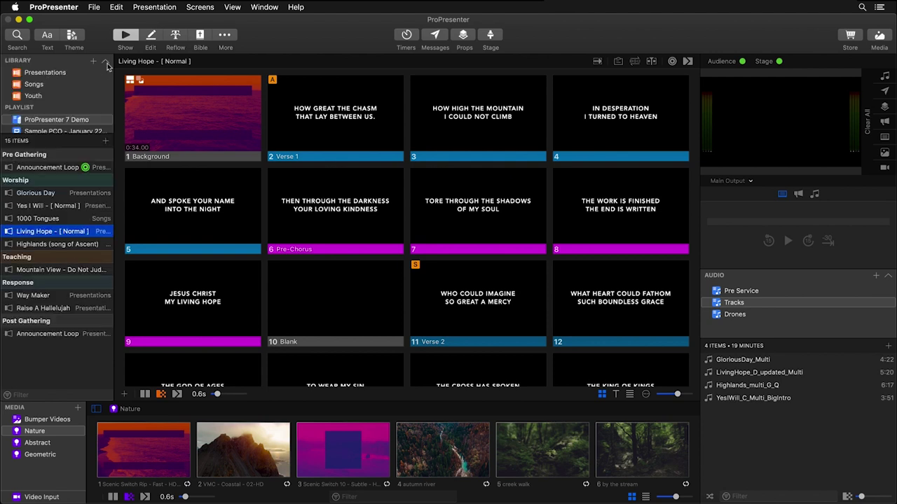
Send Living Hope's Verse 1 slide live, then toggle the Audience and Stage outputs off and on
{"action": "left_click", "coordinate": [328, 121]}
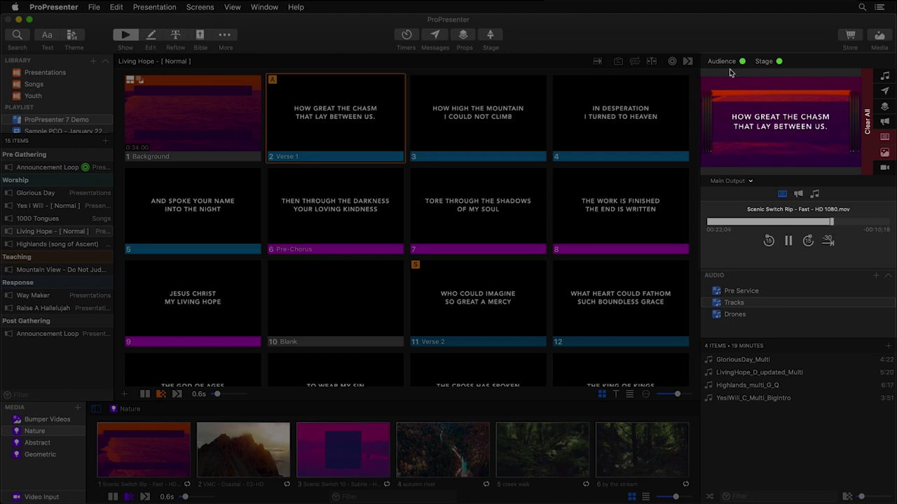
{"action": "left_click", "coordinate": [725, 62]}
{"action": "left_click", "coordinate": [768, 63]}
{"action": "left_click", "coordinate": [764, 62]}
{"action": "left_click", "coordinate": [725, 61]}
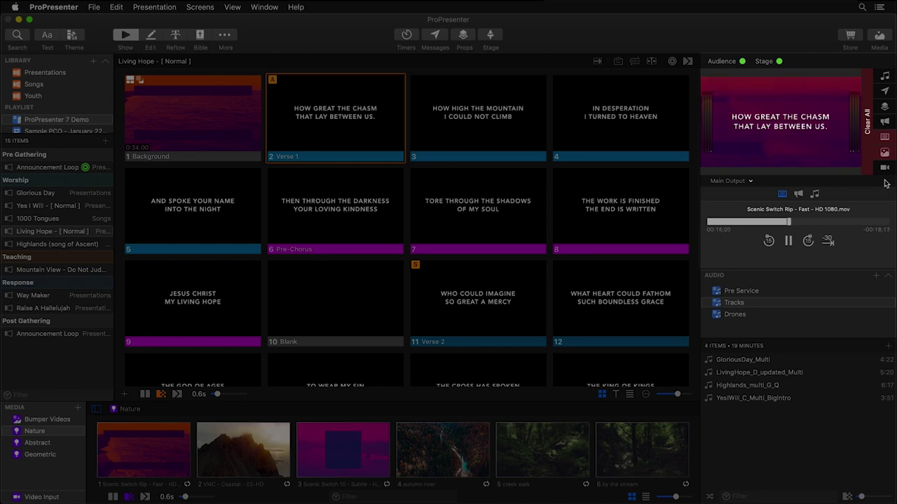
Keep the Main Output preview, switch the transport to announcements, and open the Announcement Loop slides
{"action": "left_click", "coordinate": [742, 184]}
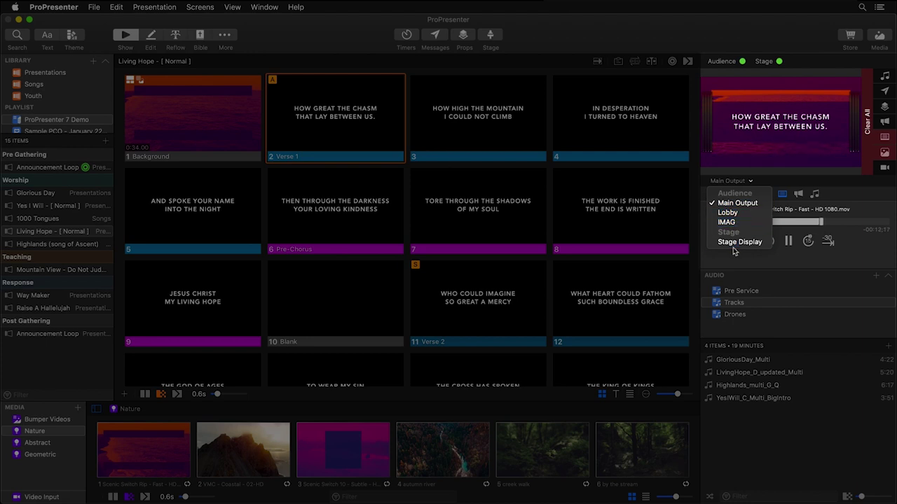
{"action": "left_click", "coordinate": [773, 182]}
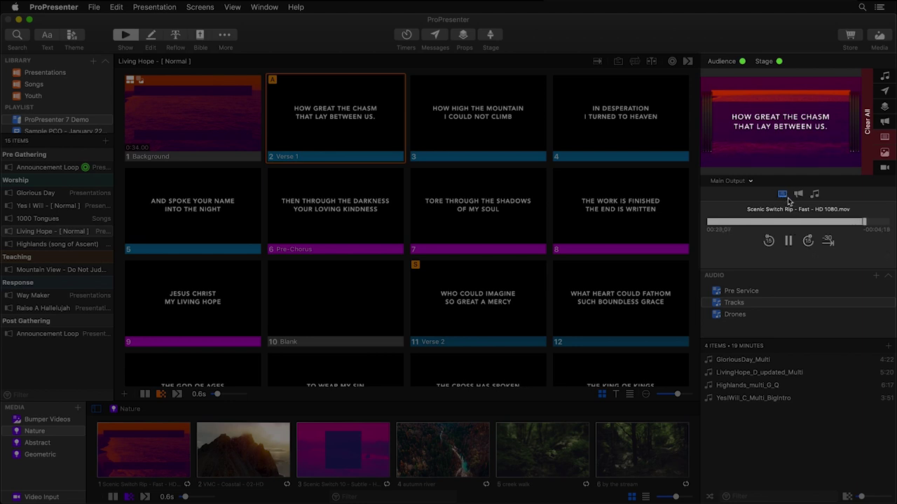
{"action": "left_click", "coordinate": [799, 194]}
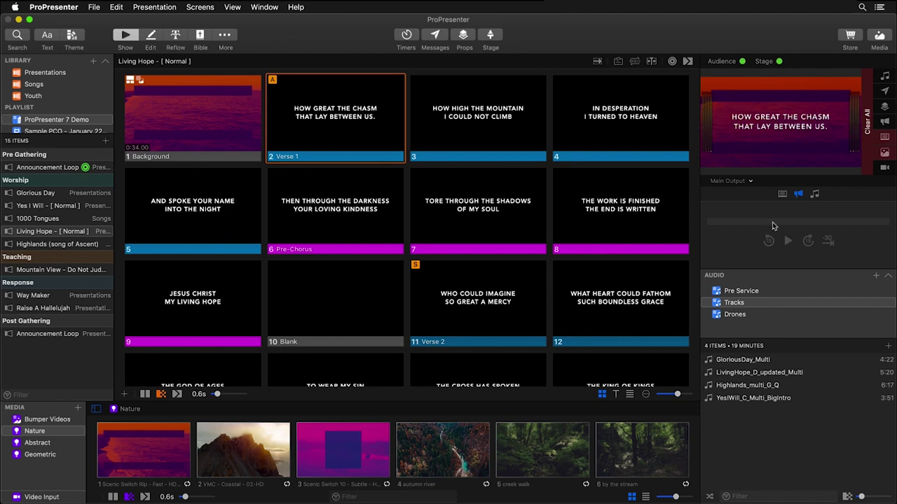
{"action": "left_click", "coordinate": [46, 171]}
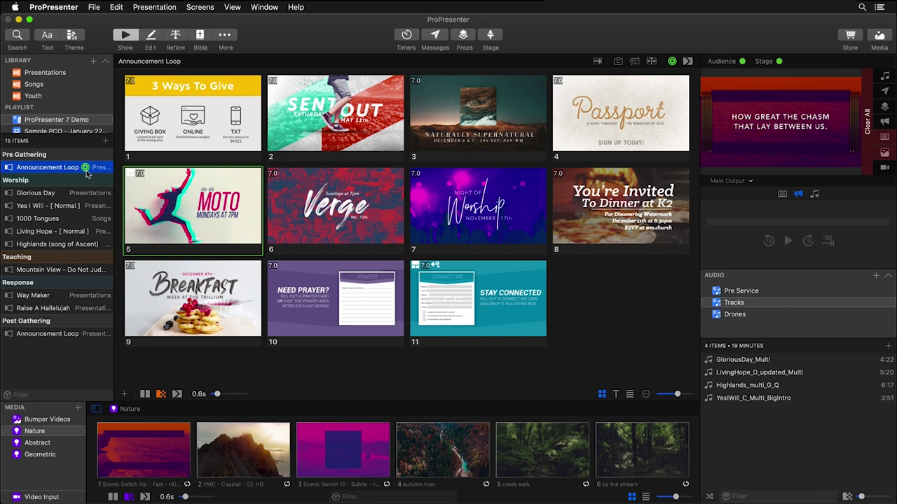
Start the Announcement Loop from slide 1 and preview it on the Lobby output
{"action": "left_click", "coordinate": [221, 124]}
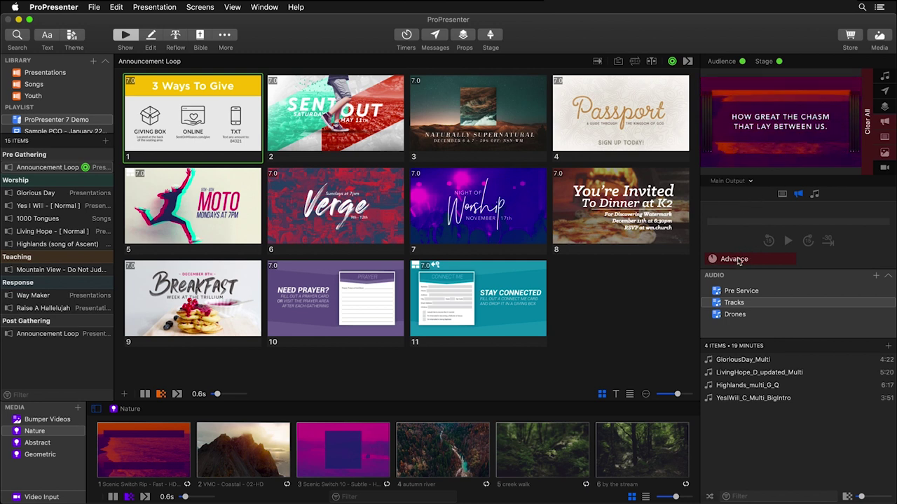
{"action": "left_click", "coordinate": [746, 183]}
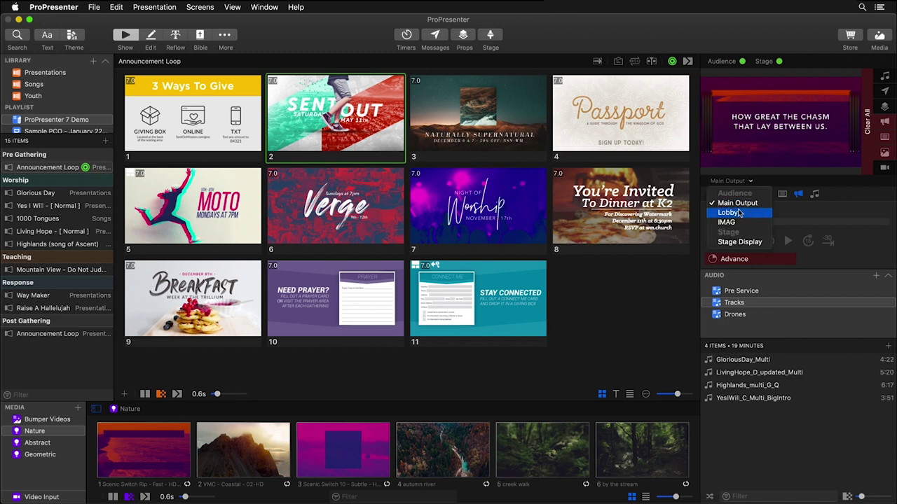
{"action": "left_click", "coordinate": [728, 212]}
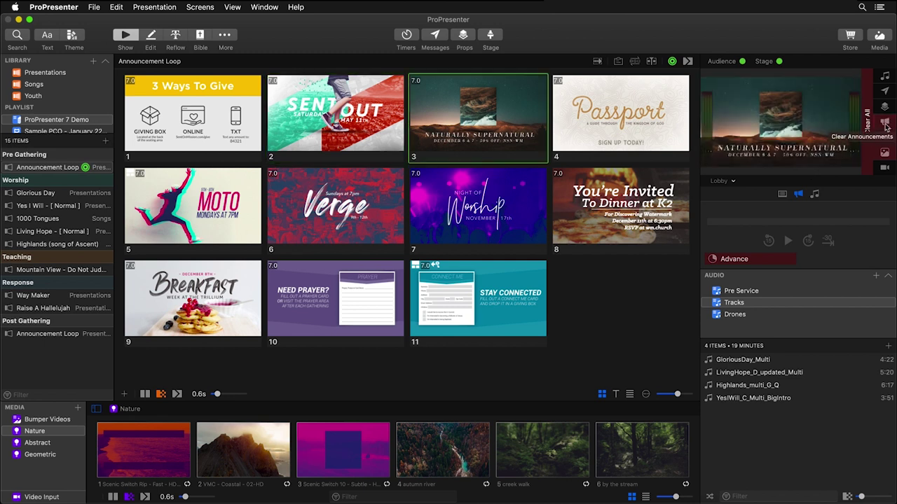
Clear the announcements, switch the preview back to Main Output, and clear all outputs
{"action": "left_click", "coordinate": [886, 124]}
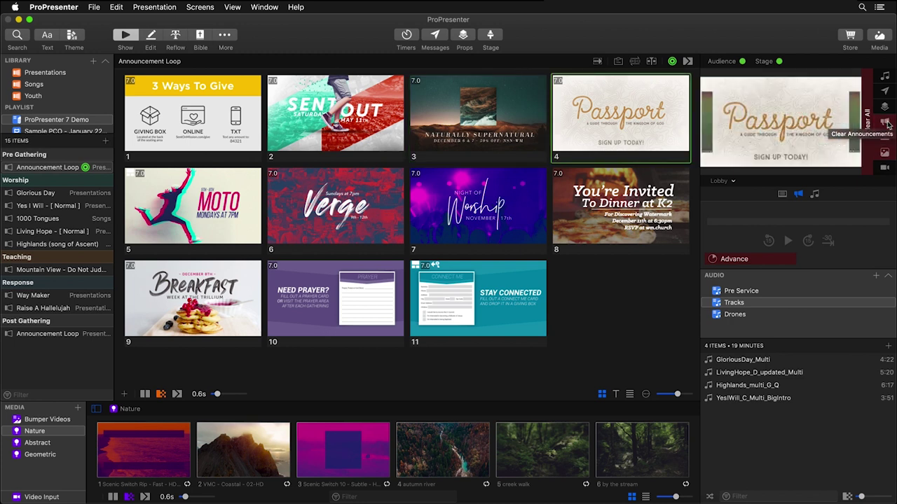
{"action": "left_click", "coordinate": [888, 124]}
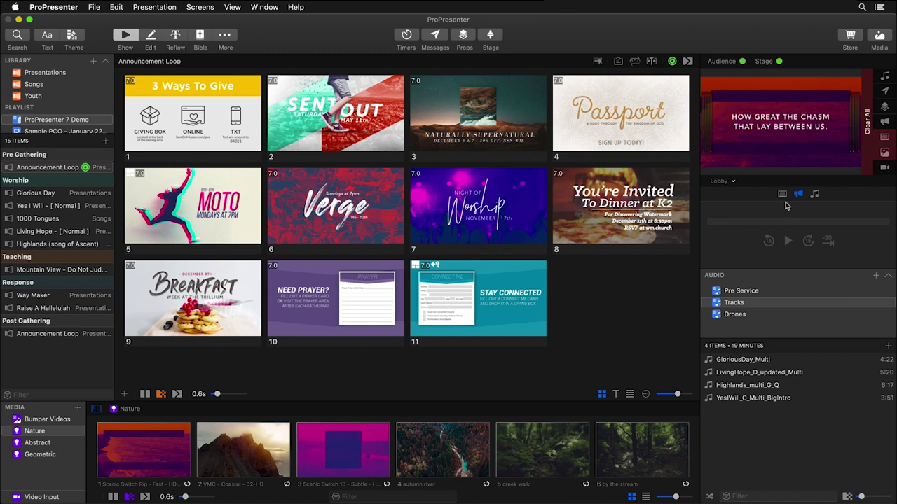
{"action": "left_click", "coordinate": [782, 195]}
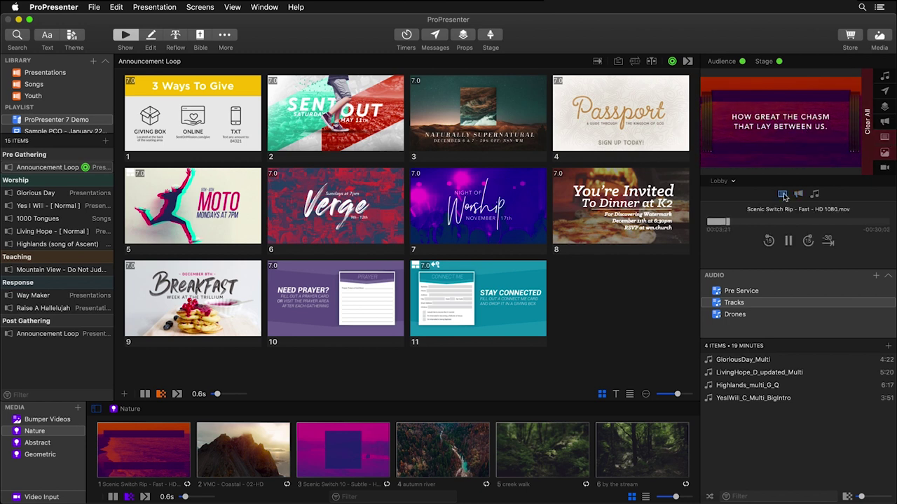
{"action": "left_click", "coordinate": [721, 180]}
{"action": "left_click", "coordinate": [731, 206]}
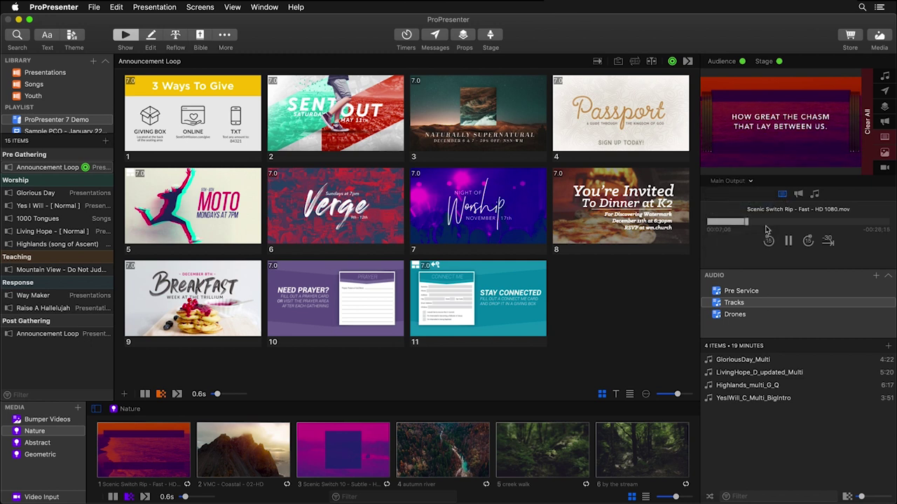
{"action": "left_click", "coordinate": [868, 138]}
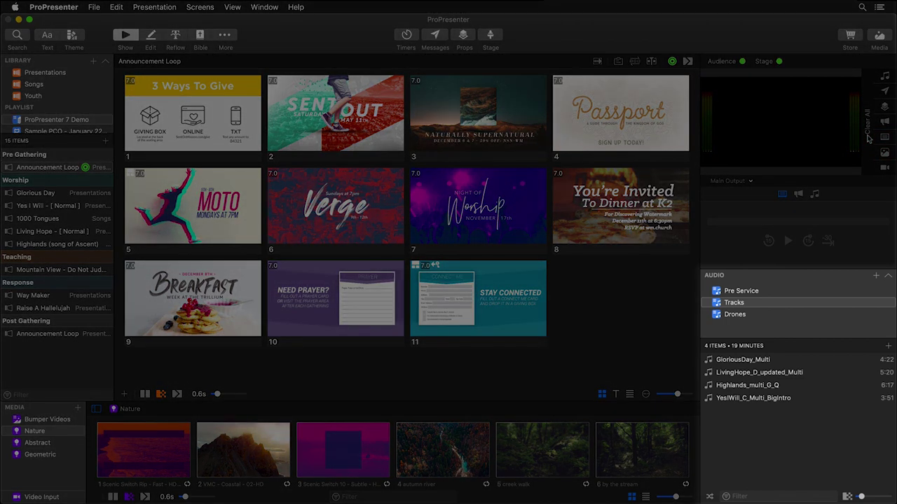
Collapse the audio playlists into a single selector, keeping Tracks selected
{"action": "left_click", "coordinate": [888, 276]}
{"action": "left_click", "coordinate": [725, 290]}
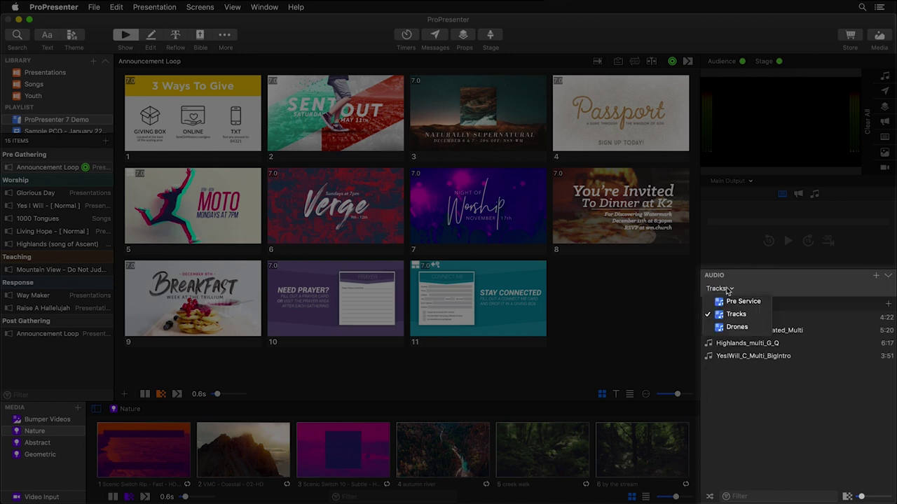
{"action": "left_click", "coordinate": [718, 289]}
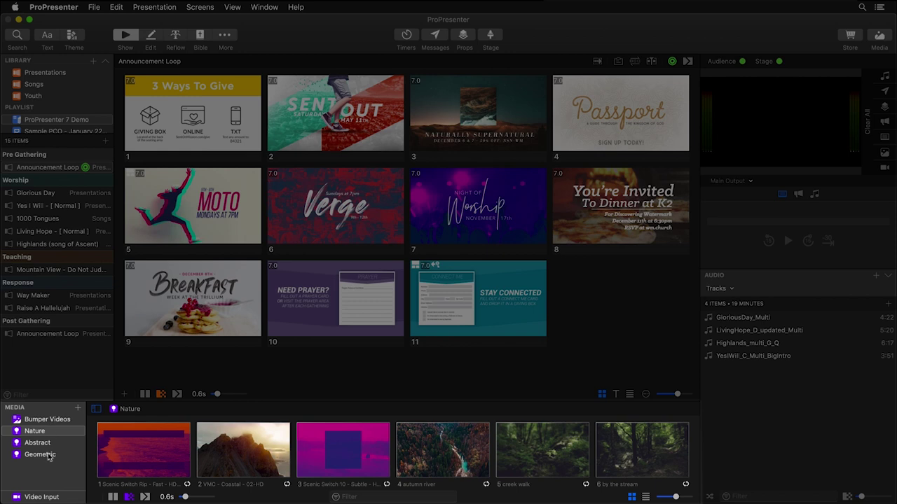
Open the Media + menu without adding a playlist, then show the Video Input source
{"action": "left_click", "coordinate": [78, 407]}
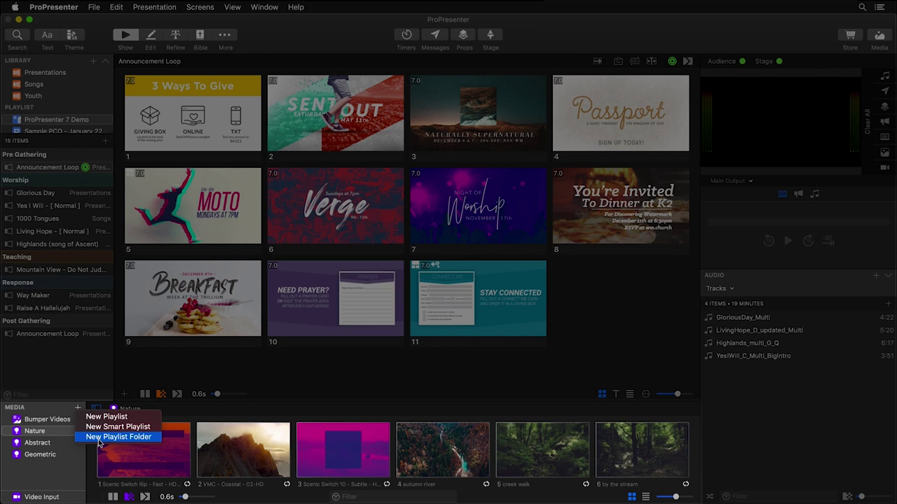
{"action": "left_click", "coordinate": [72, 486]}
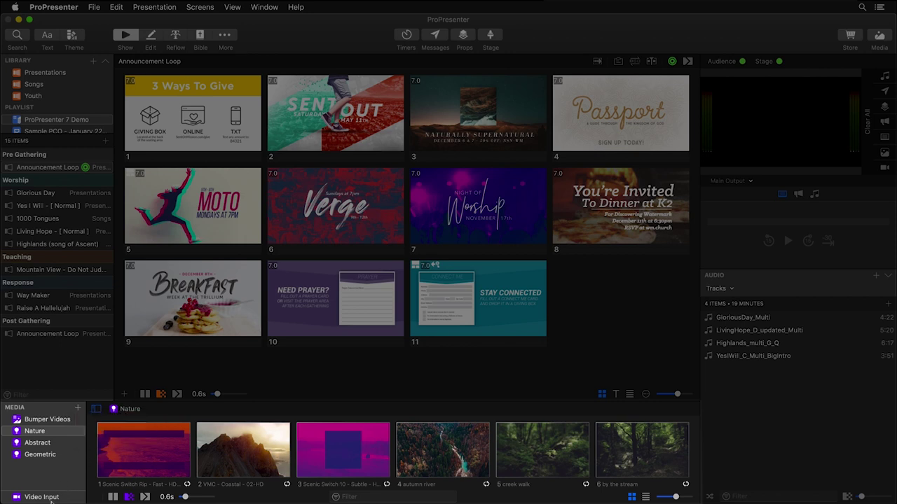
{"action": "left_click", "coordinate": [52, 499]}
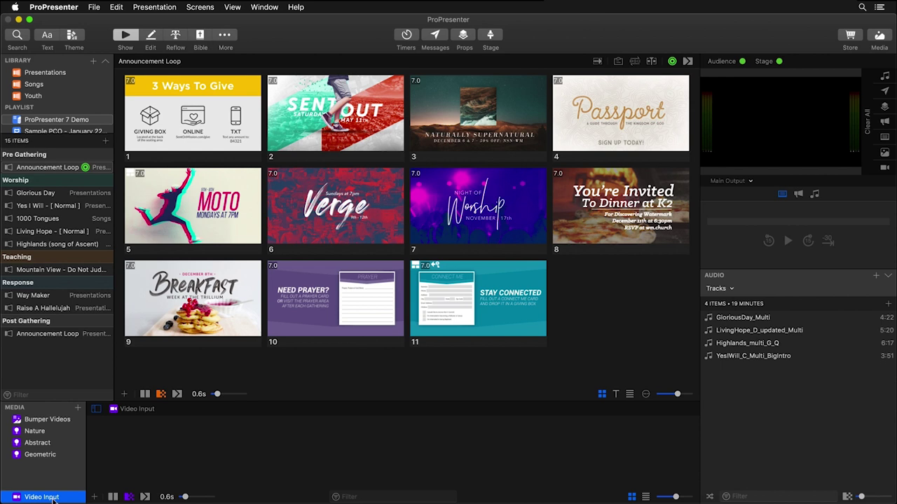
Hide the media playlist sidebar and pick Nature from the bin's playlist popup
{"action": "left_click", "coordinate": [96, 409]}
{"action": "left_click", "coordinate": [60, 413]}
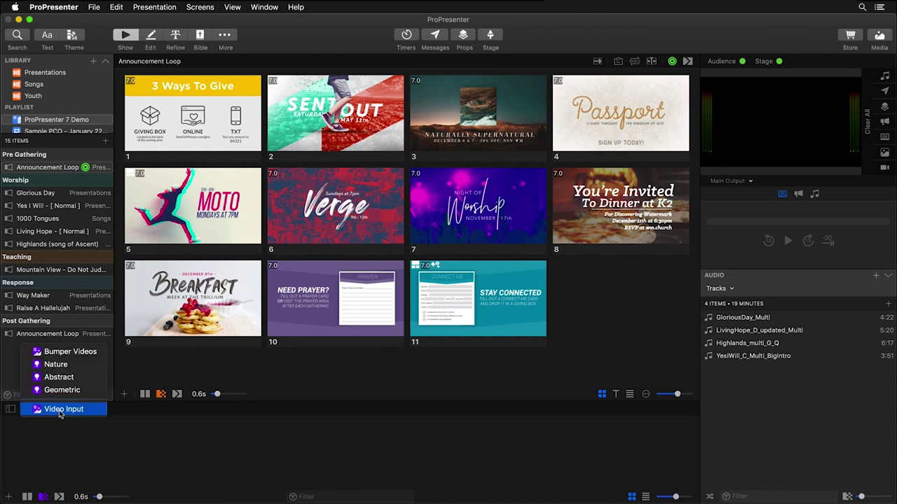
{"action": "left_click", "coordinate": [73, 363]}
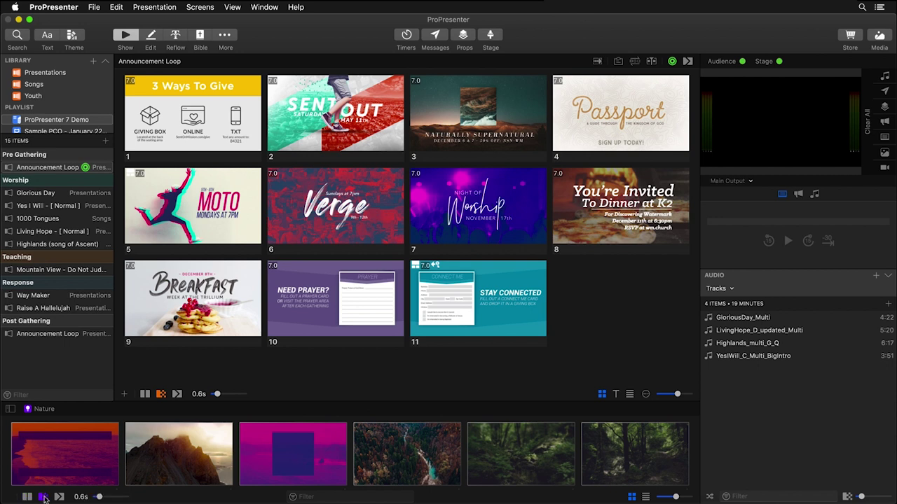
Choose a media clip transition from All, then bring up Living Hope's lyric slides
{"action": "left_click", "coordinate": [59, 497]}
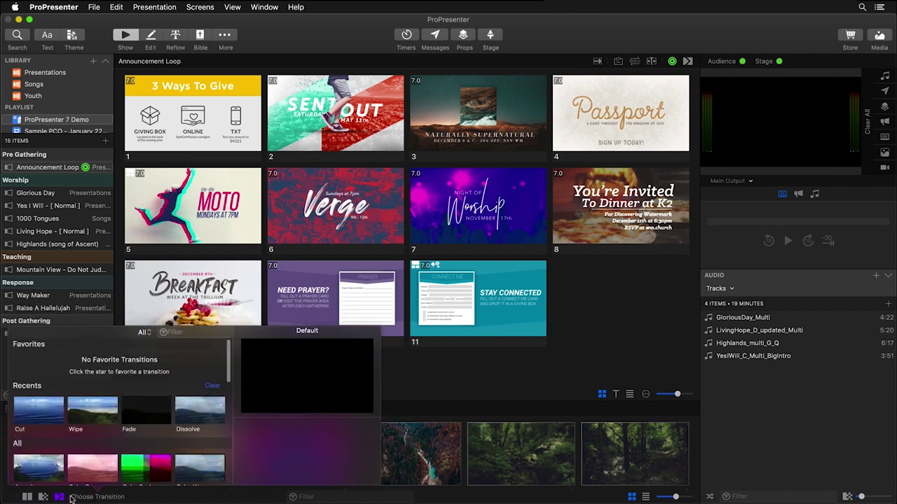
{"action": "left_click", "coordinate": [92, 483]}
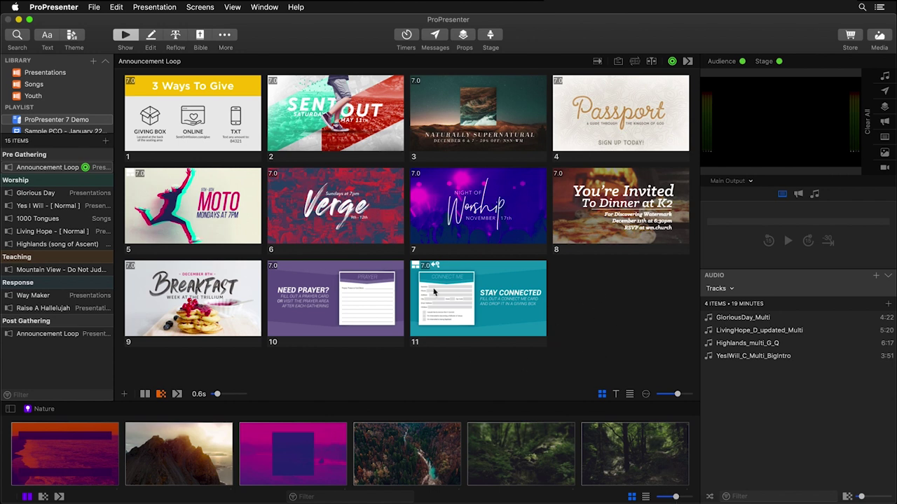
{"action": "left_click", "coordinate": [42, 232]}
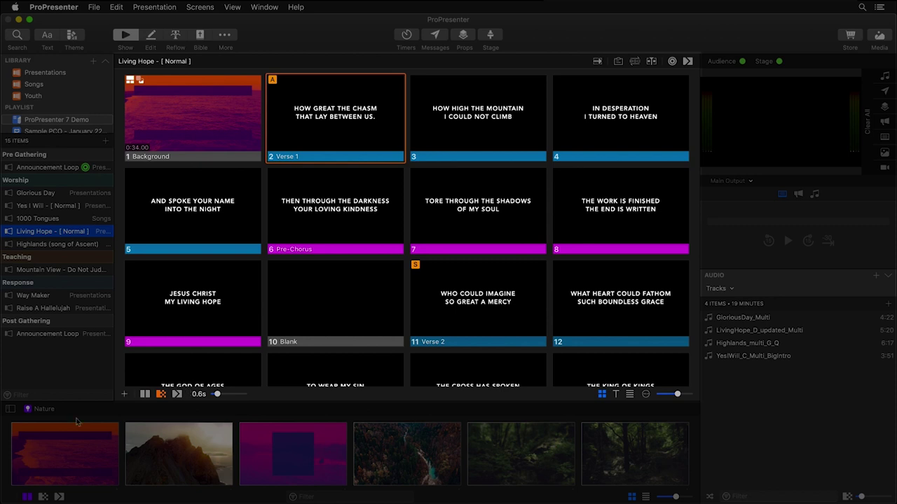
{"action": "left_click", "coordinate": [125, 395]}
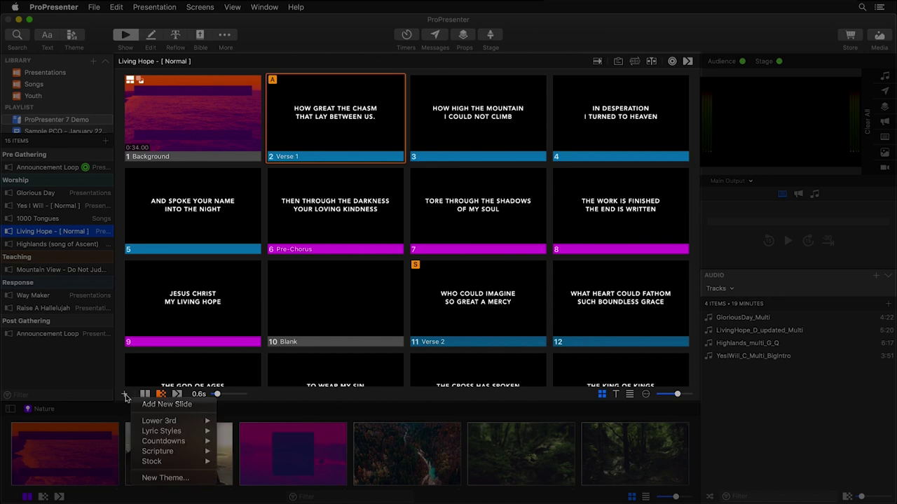
{"action": "left_click", "coordinate": [125, 396]}
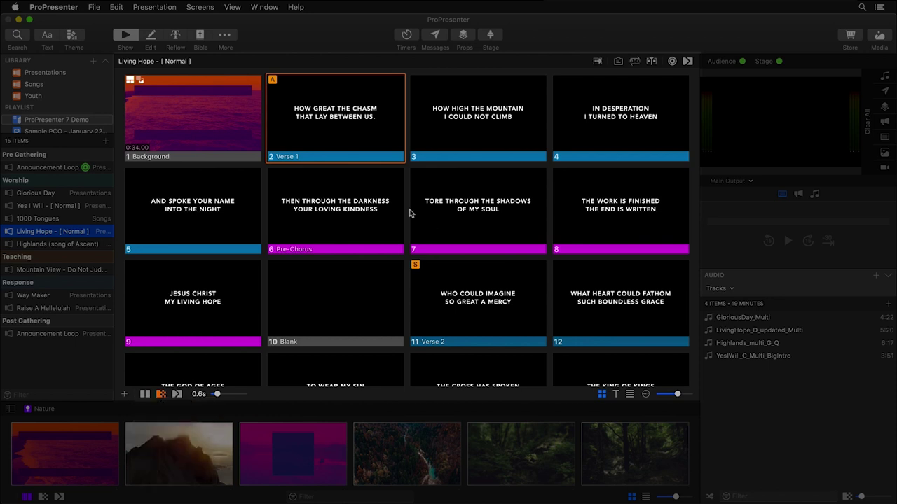
{"action": "left_click", "coordinate": [618, 397]}
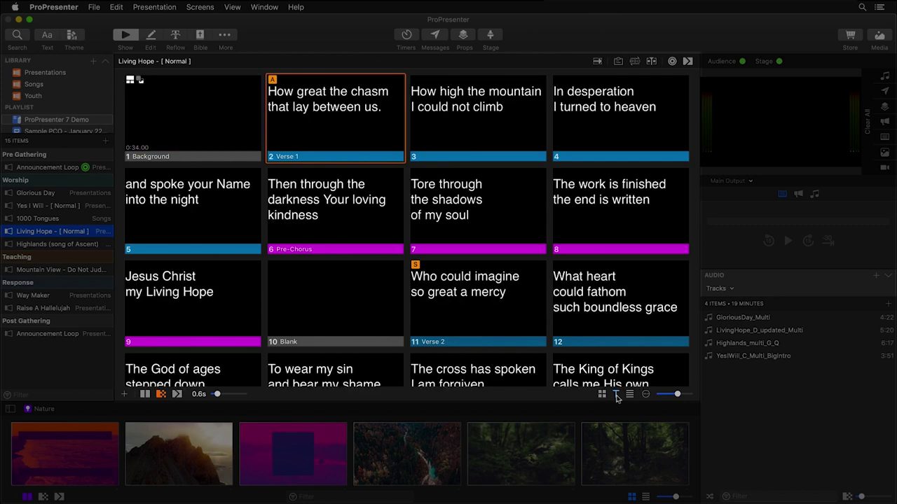
{"action": "left_click", "coordinate": [602, 395]}
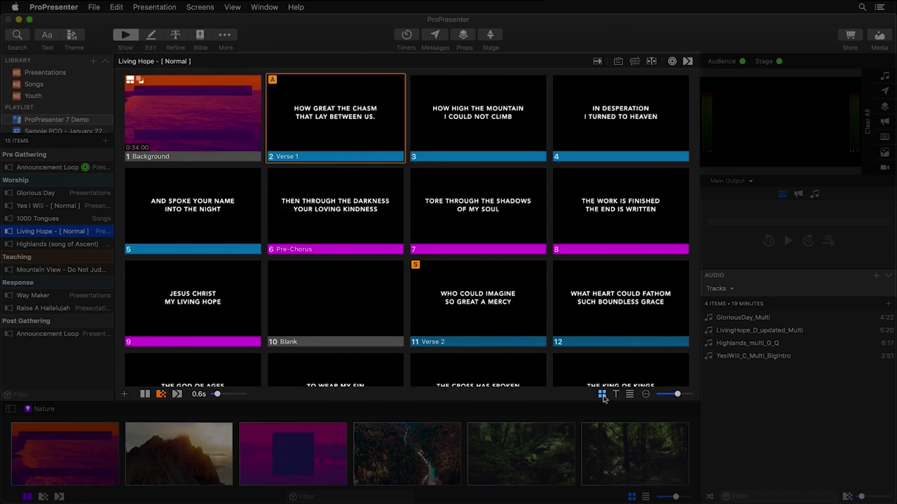
{"action": "key", "text": "grave"}
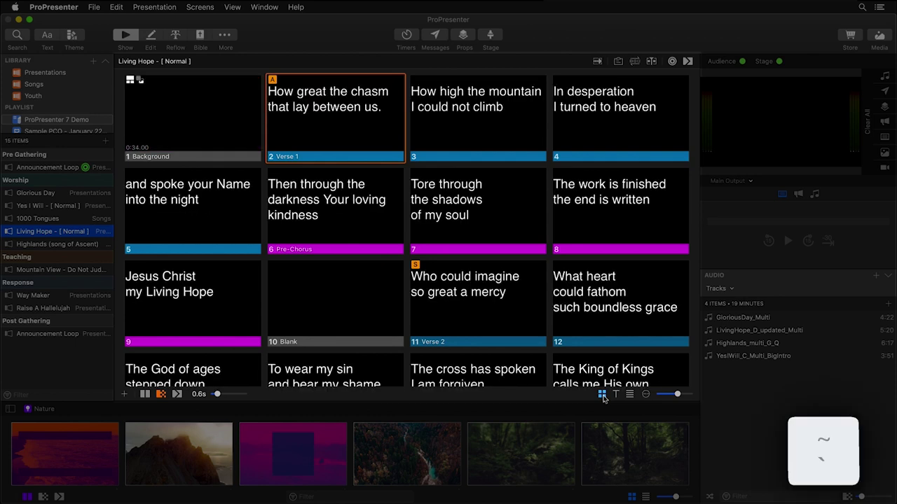
{"action": "left_click", "coordinate": [603, 396]}
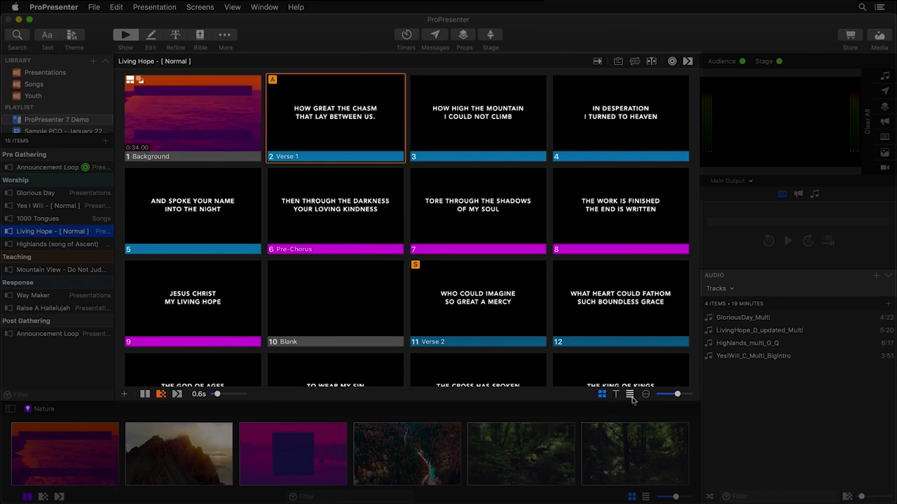
{"action": "left_click", "coordinate": [630, 395]}
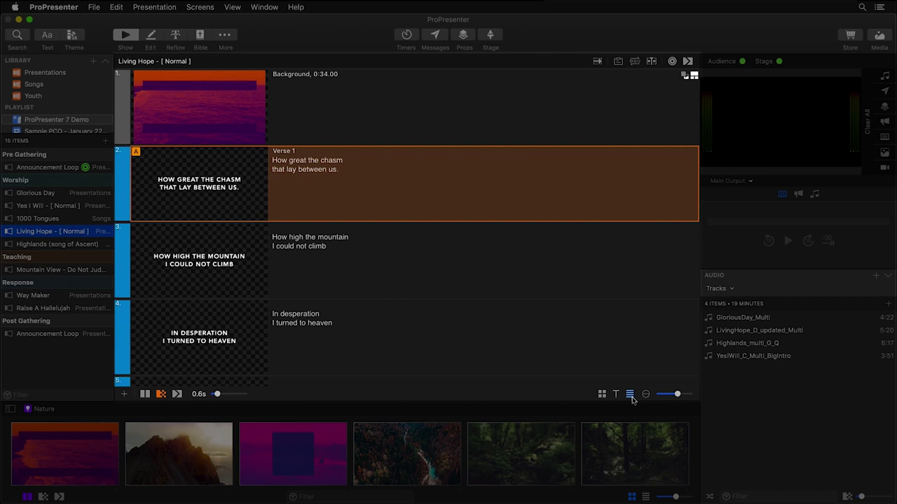
{"action": "left_click", "coordinate": [646, 394]}
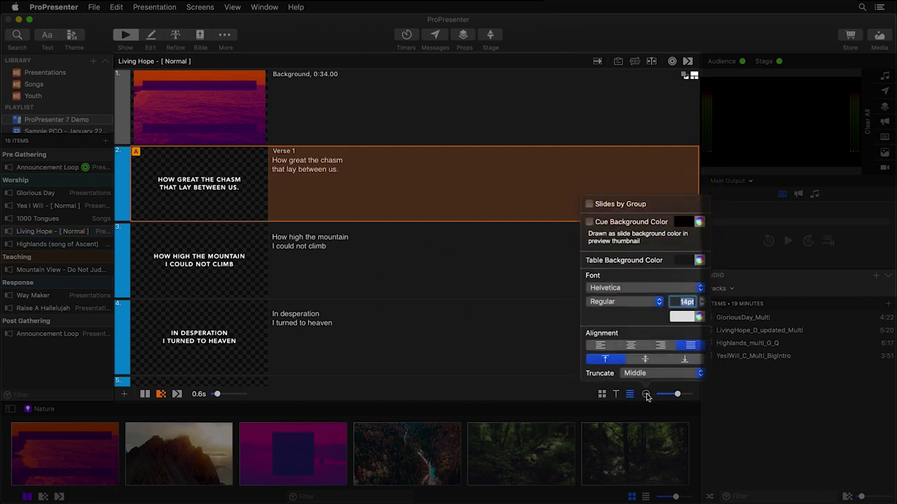
{"action": "left_click", "coordinate": [646, 395]}
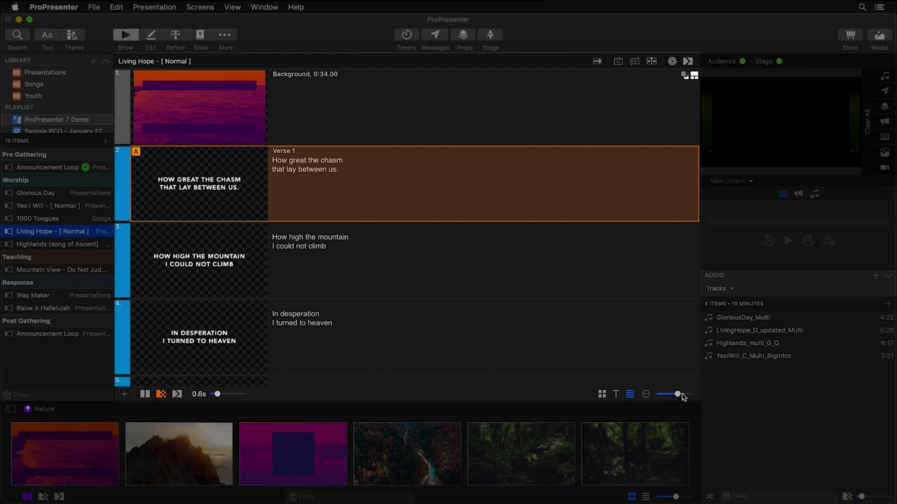
{"action": "left_click", "coordinate": [601, 394]}
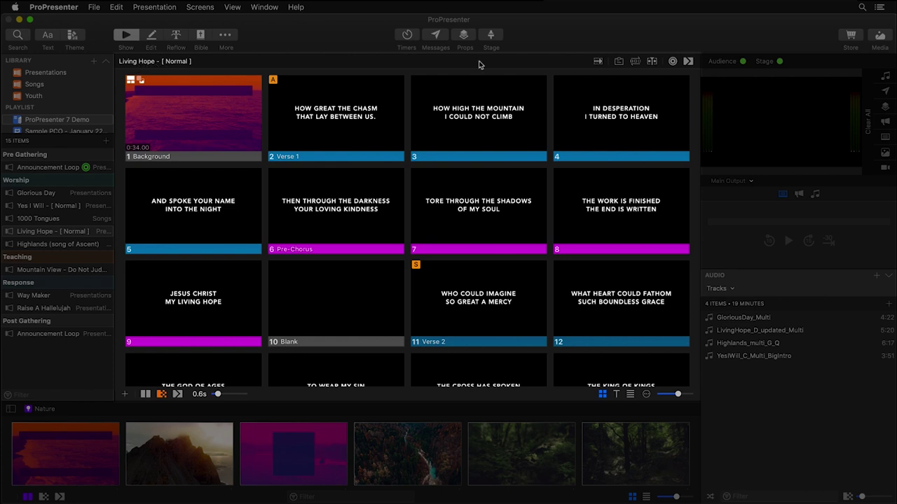
{"action": "left_click", "coordinate": [598, 61]}
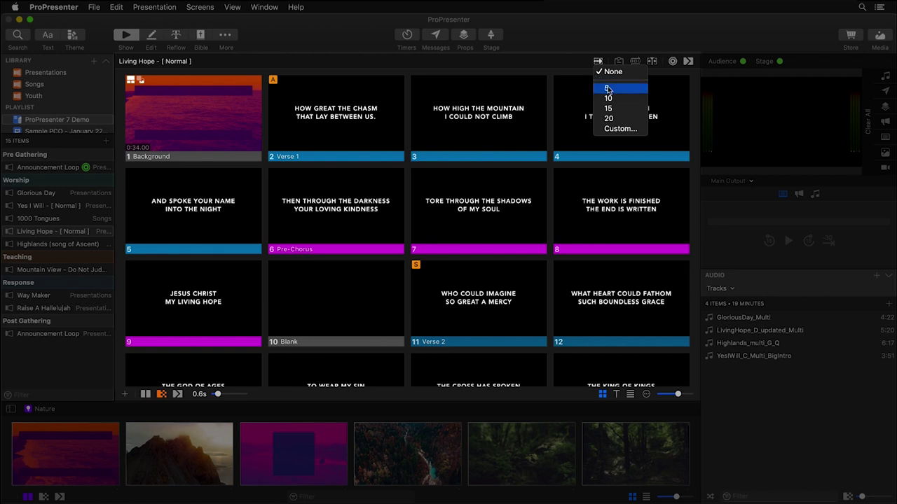
Close the timing choices, then toggle the operator notes row and Groups bar on and off
{"action": "left_click", "coordinate": [582, 66]}
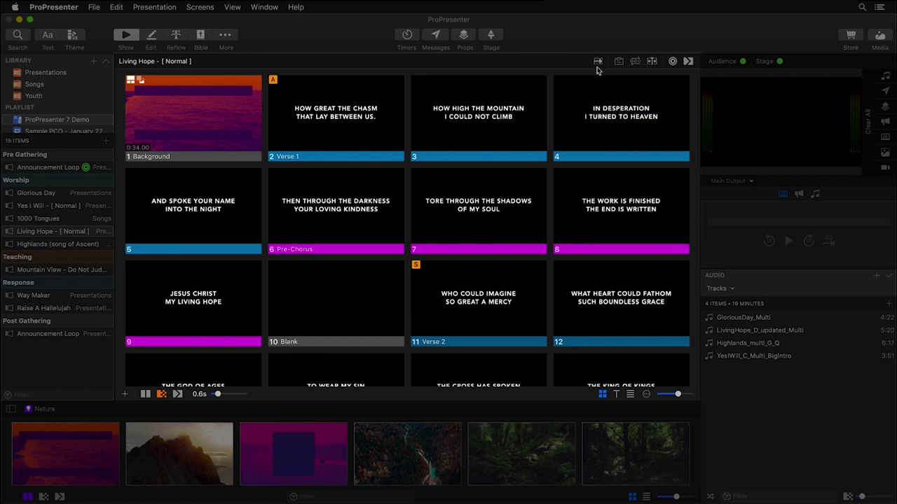
{"action": "left_click", "coordinate": [617, 65]}
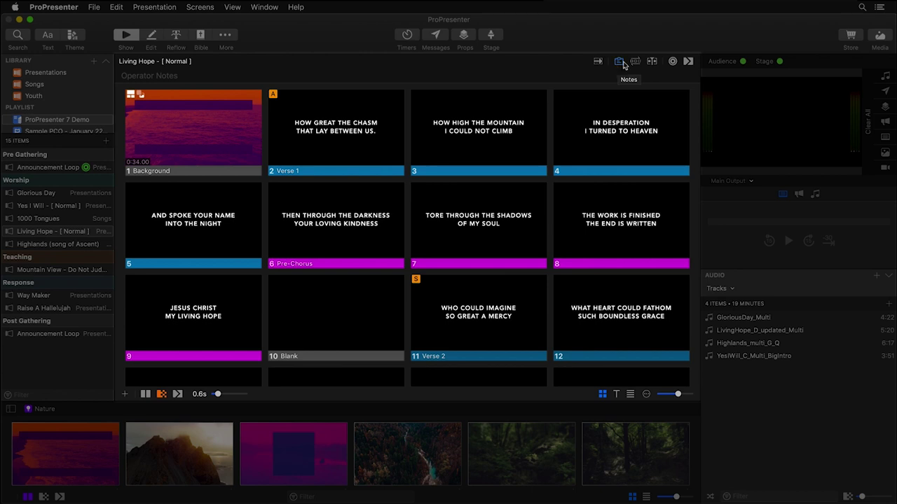
{"action": "left_click", "coordinate": [619, 64]}
{"action": "left_click", "coordinate": [636, 62]}
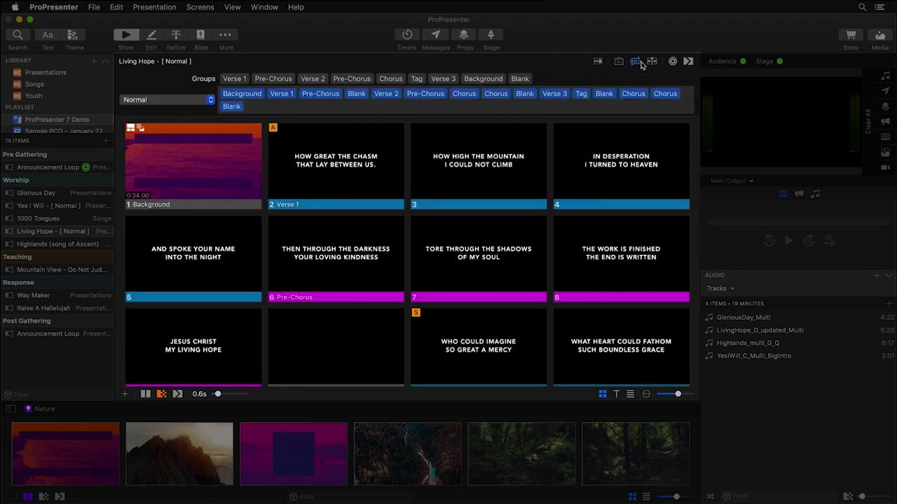
{"action": "left_click", "coordinate": [639, 63]}
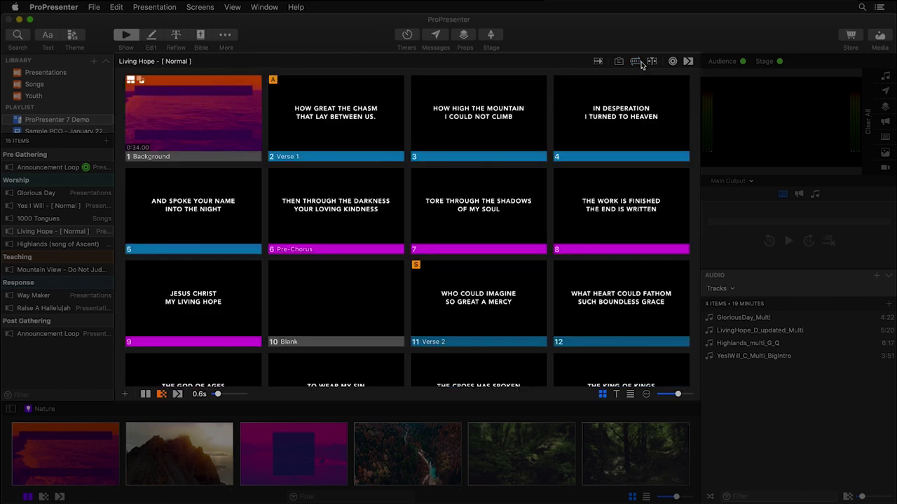
Toggle the timeline, then open and close the Looks list and Transitions popover
{"action": "left_click", "coordinate": [652, 62]}
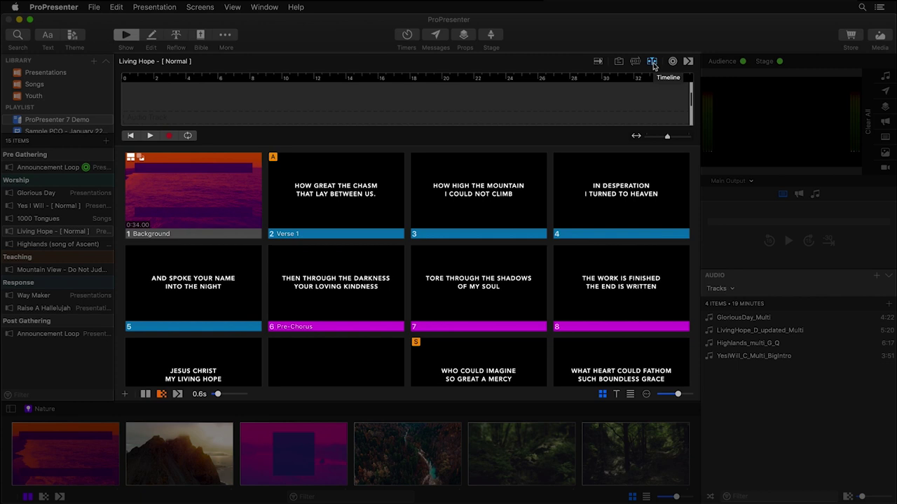
{"action": "left_click", "coordinate": [652, 63]}
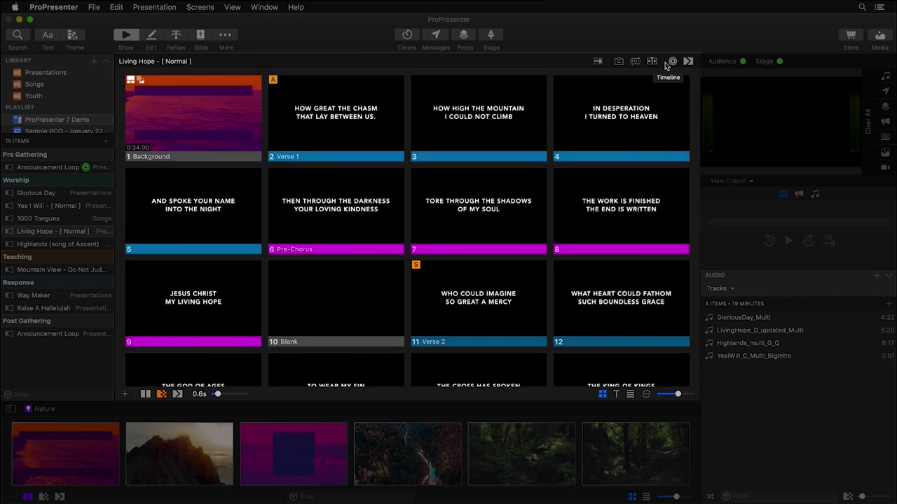
{"action": "left_click", "coordinate": [673, 63]}
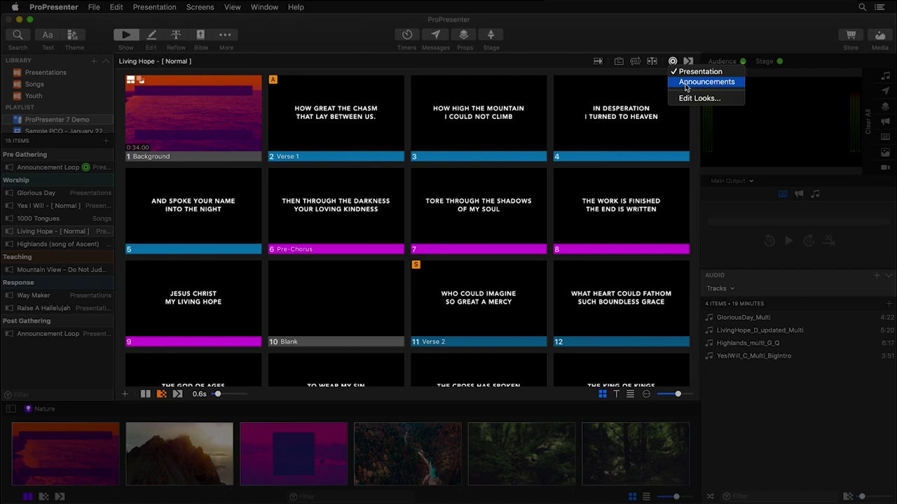
{"action": "left_click", "coordinate": [674, 61]}
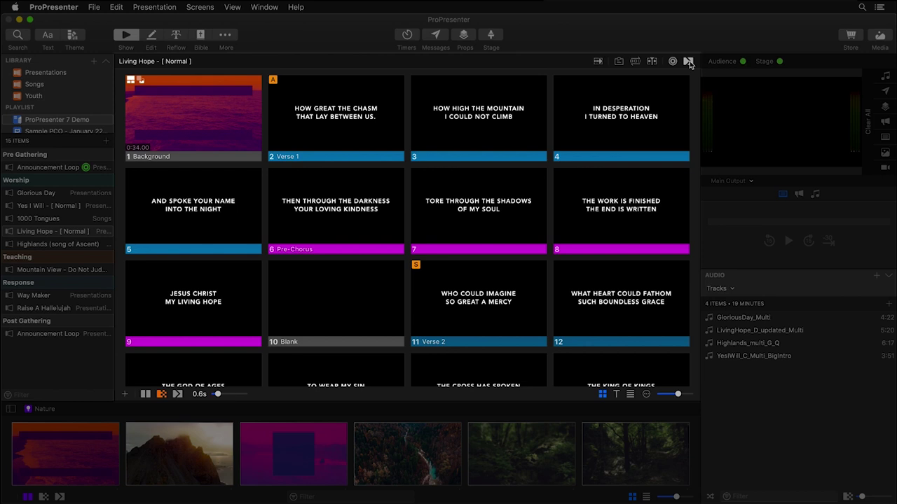
{"action": "left_click", "coordinate": [688, 61]}
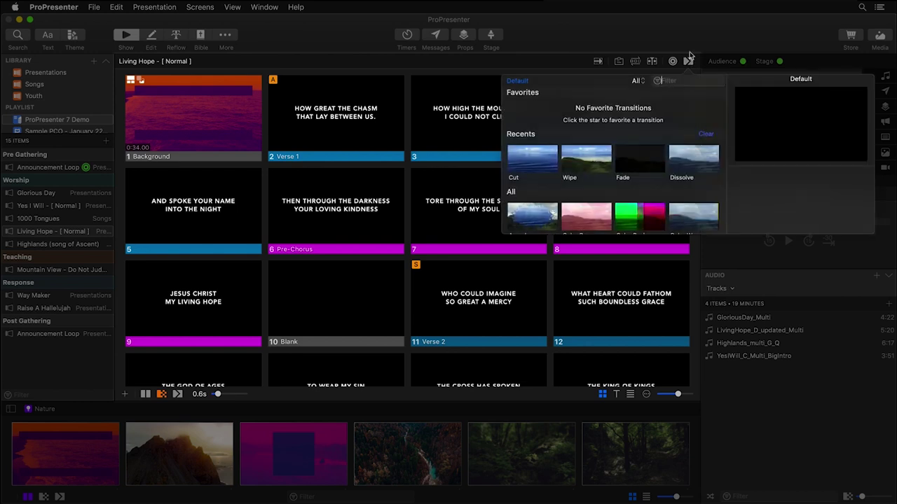
{"action": "left_click", "coordinate": [689, 54]}
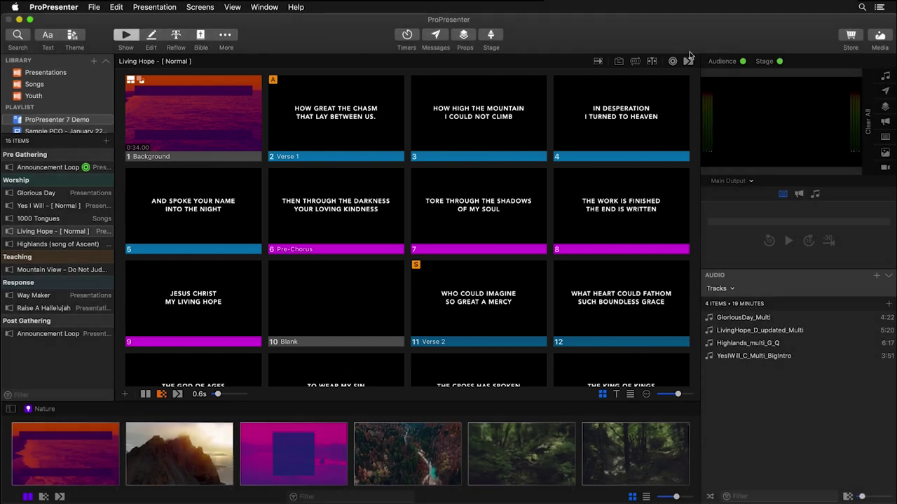
Search the library and drag 10,000 Reasons (Bless The Lord) into the playlist
{"action": "left_click", "coordinate": [19, 37]}
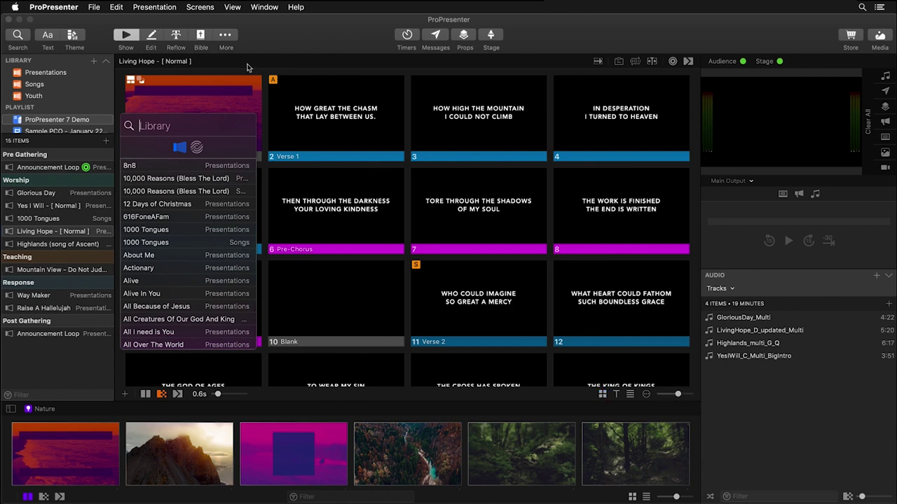
{"action": "left_click", "coordinate": [287, 42]}
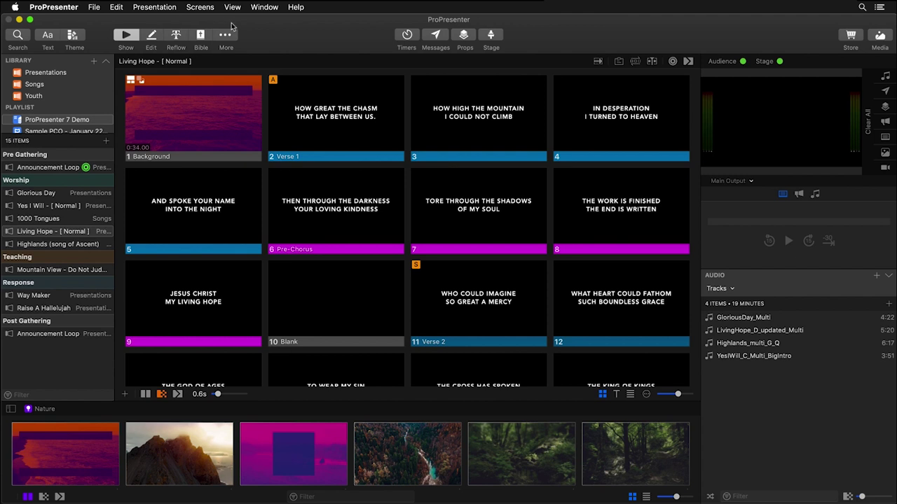
{"action": "key", "text": "super+f"}
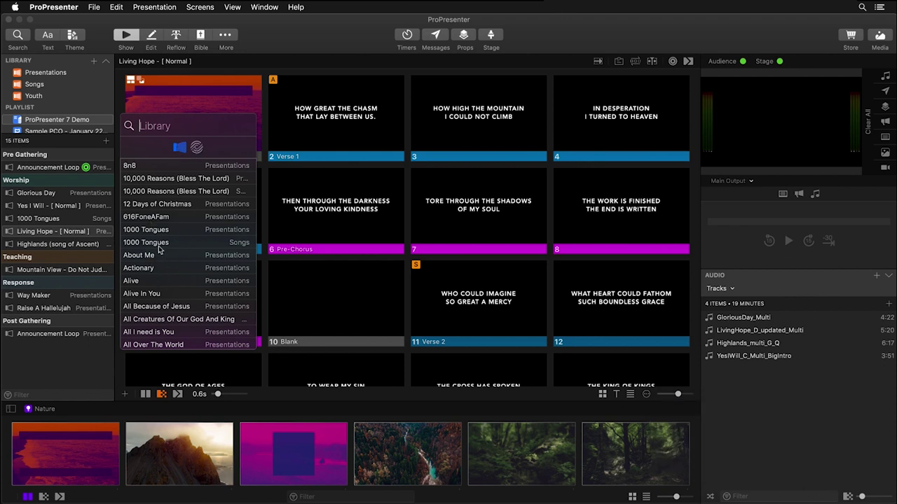
{"action": "left_click_drag", "start_coordinate": [162, 194], "coordinate": [53, 271]}
{"action": "left_click", "coordinate": [101, 46]}
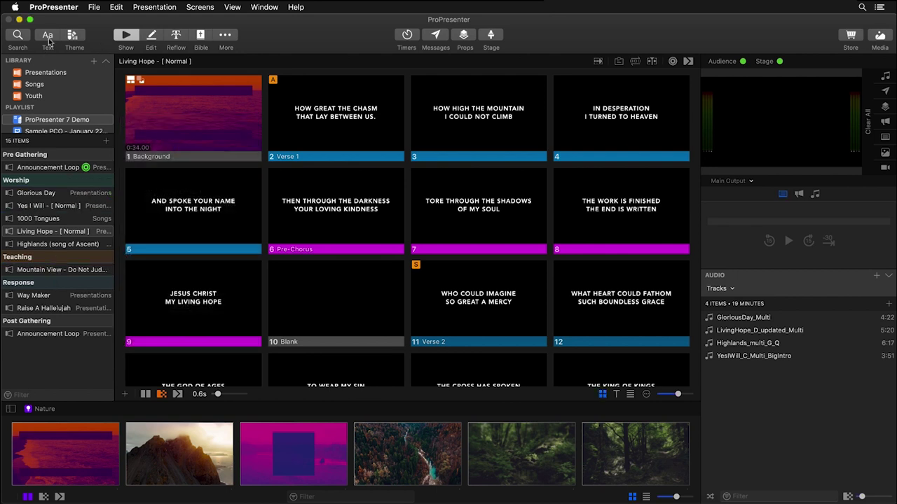
Open and close the Text styling options and the Themes list
{"action": "left_click", "coordinate": [48, 36]}
{"action": "left_click", "coordinate": [78, 38]}
{"action": "left_click", "coordinate": [79, 37]}
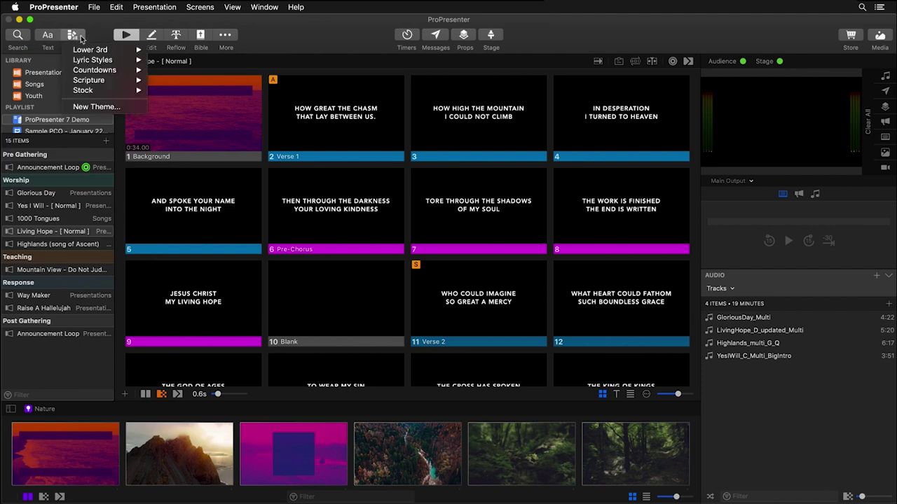
{"action": "left_click", "coordinate": [101, 35]}
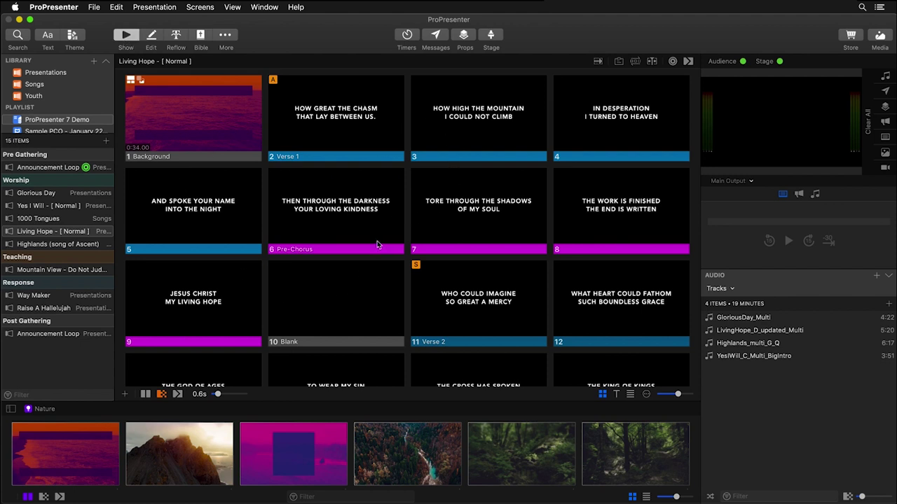
Visit the Edit view, Show view, Reflow editor and Bible lookup, then peek at the More editors list
{"action": "left_click", "coordinate": [151, 35]}
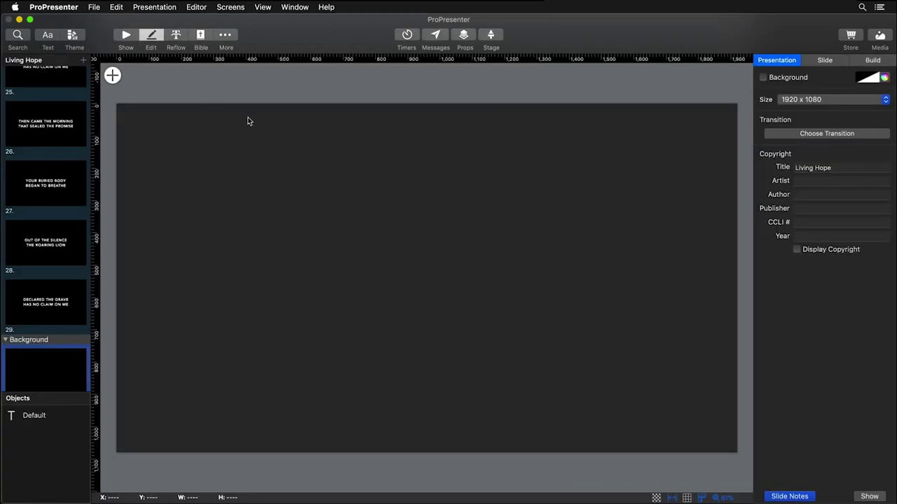
{"action": "left_click", "coordinate": [126, 37]}
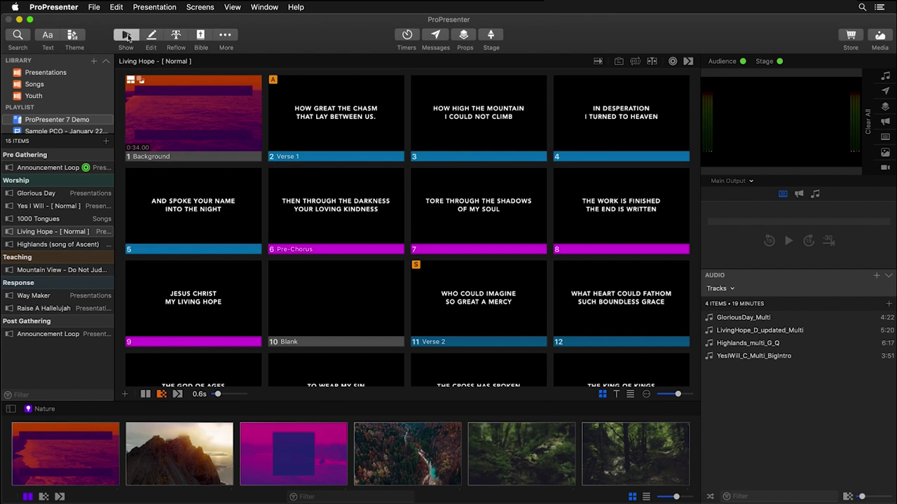
{"action": "left_click", "coordinate": [176, 36]}
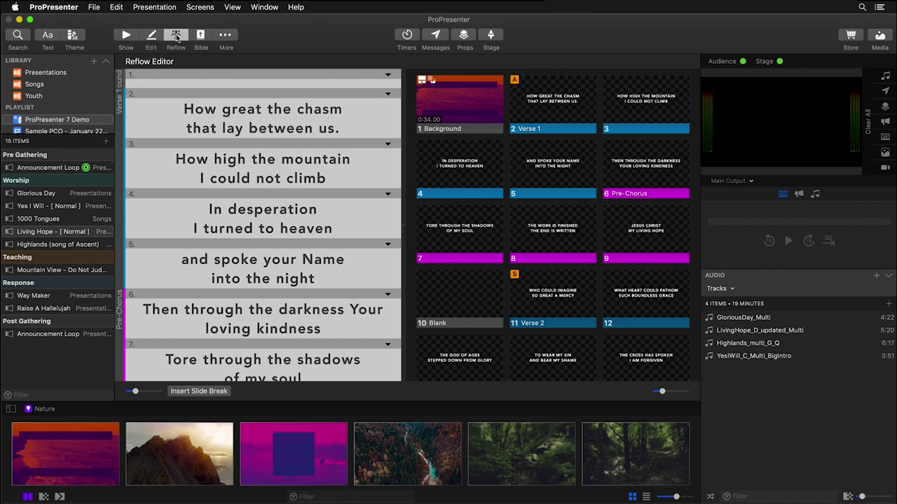
{"action": "left_click", "coordinate": [201, 36]}
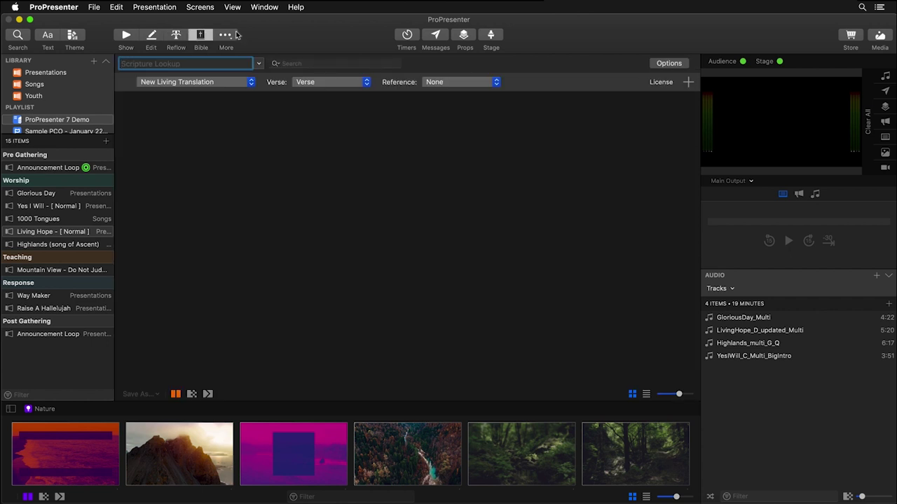
{"action": "left_click", "coordinate": [225, 35]}
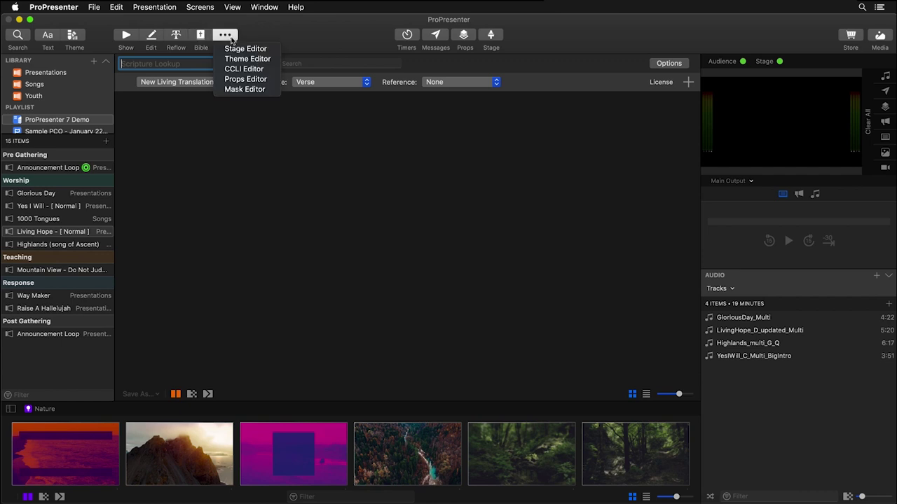
{"action": "left_click", "coordinate": [273, 35]}
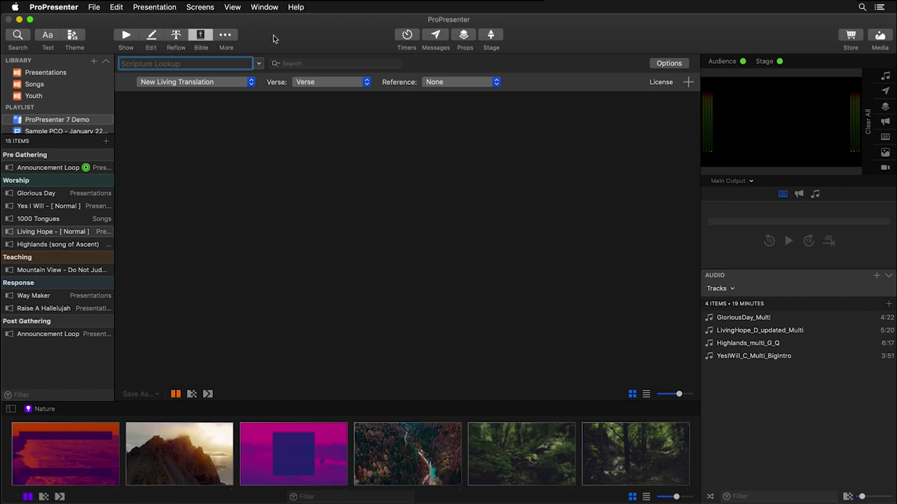
Return to the Living Hope slide grid, then hide and re-show the media bin
{"action": "left_click", "coordinate": [127, 36]}
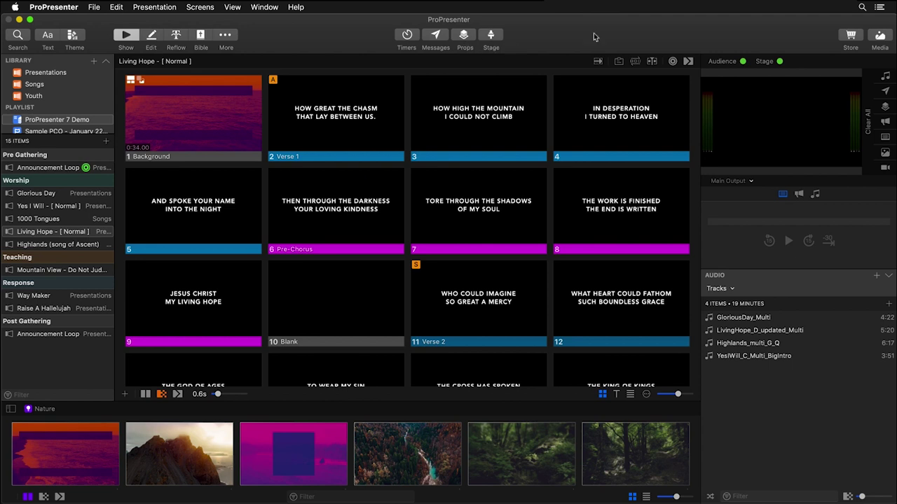
{"action": "left_click", "coordinate": [881, 38]}
{"action": "left_click", "coordinate": [881, 38]}
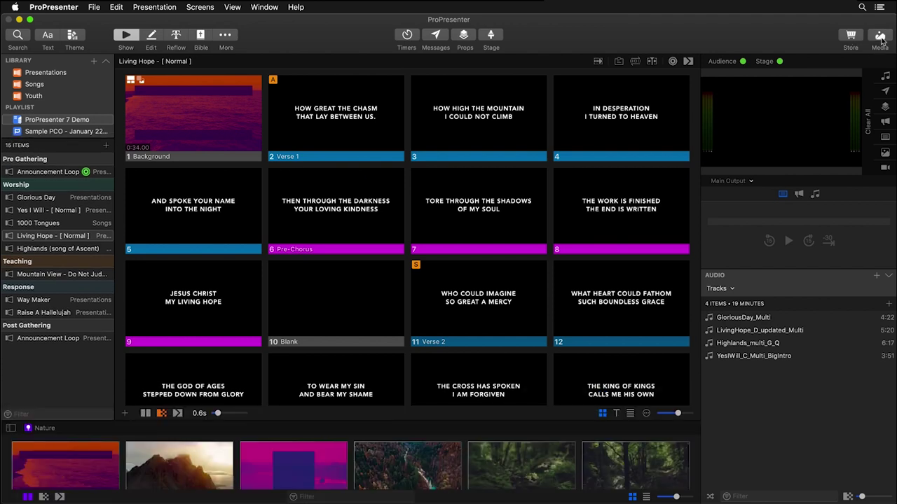